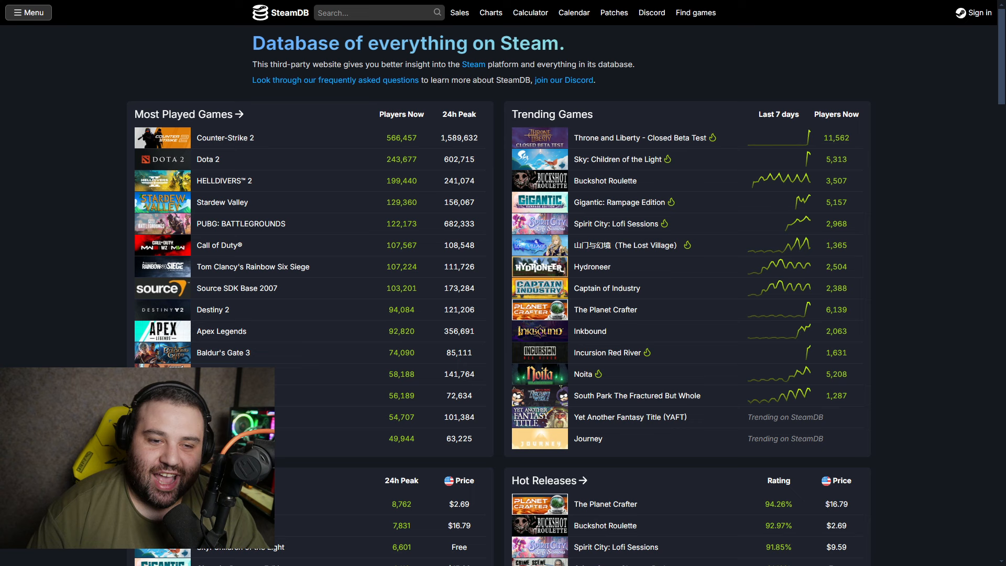
Open Throne and Liberty Closed Beta Test and highlight 11,562 current players and 16,102 peaks
click(641, 138)
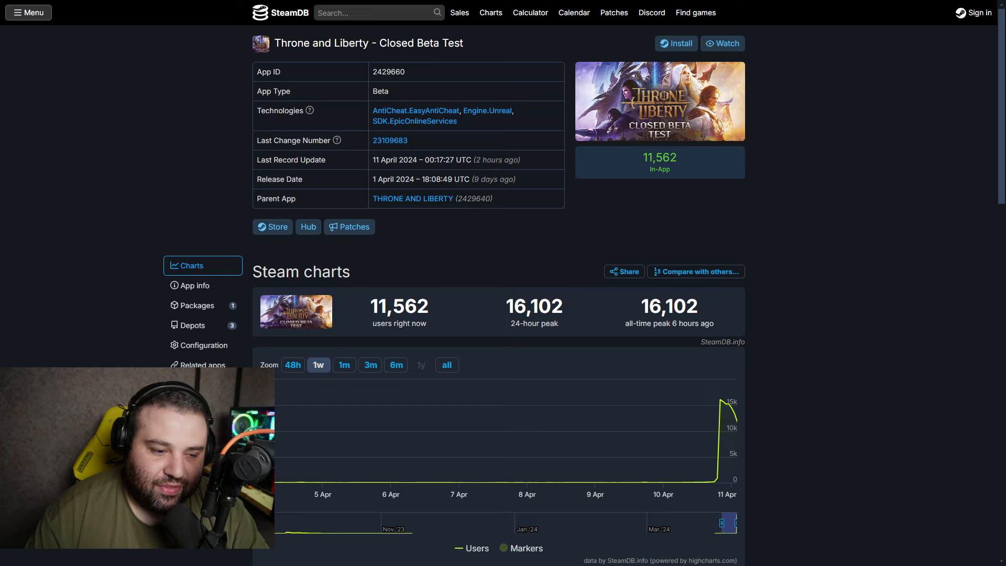
drag(371, 306, 425, 306)
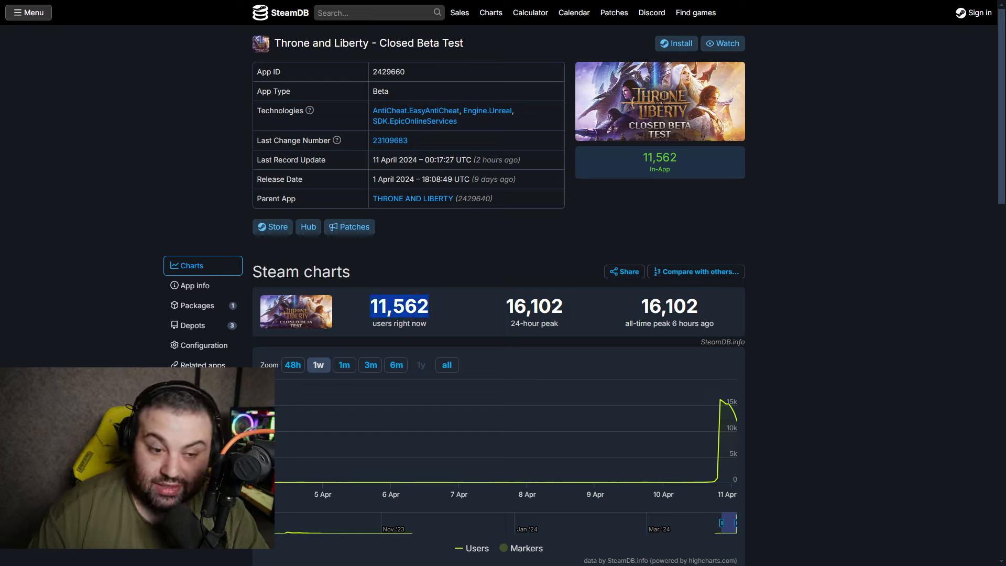
drag(506, 306, 564, 306)
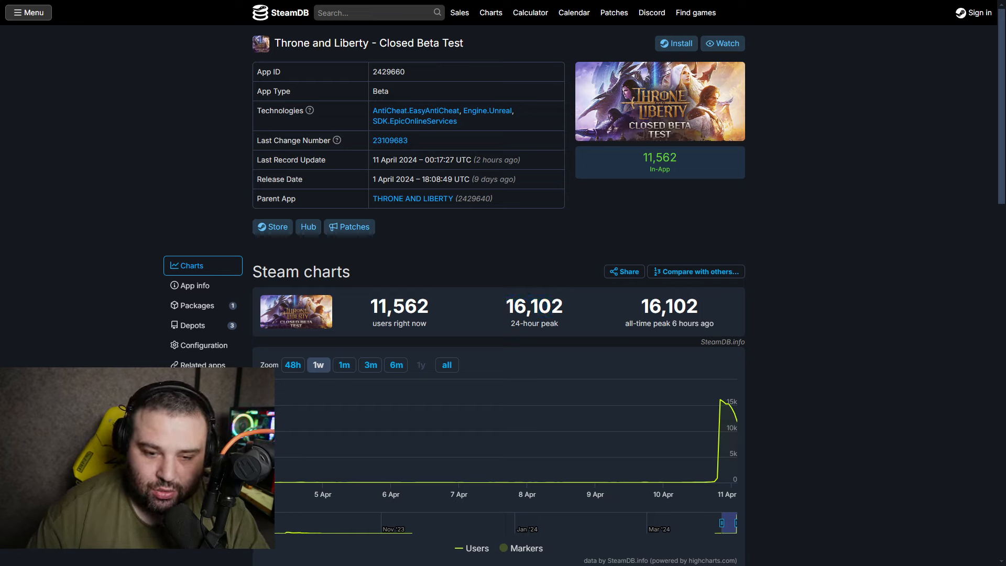
drag(642, 306, 698, 305)
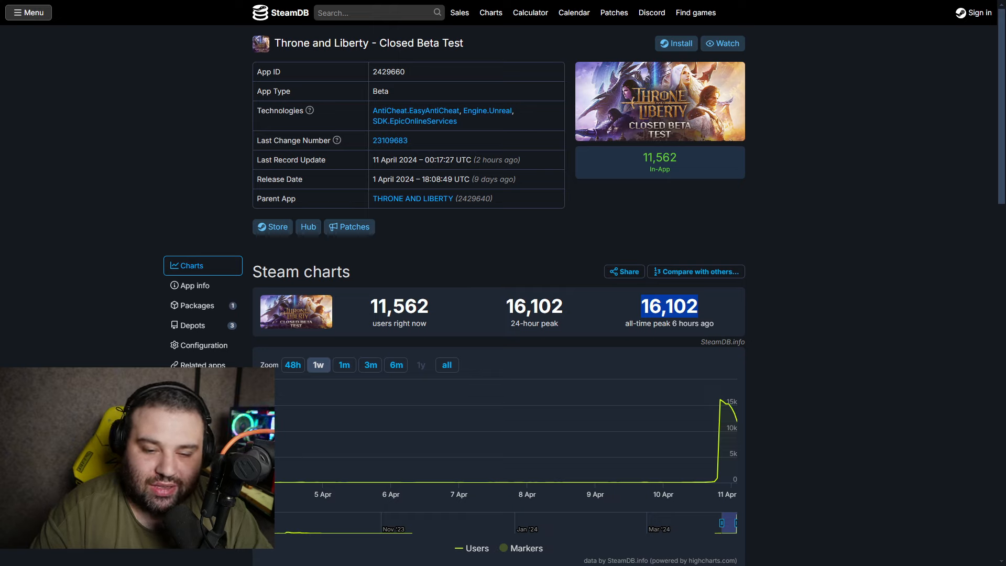
click(825, 315)
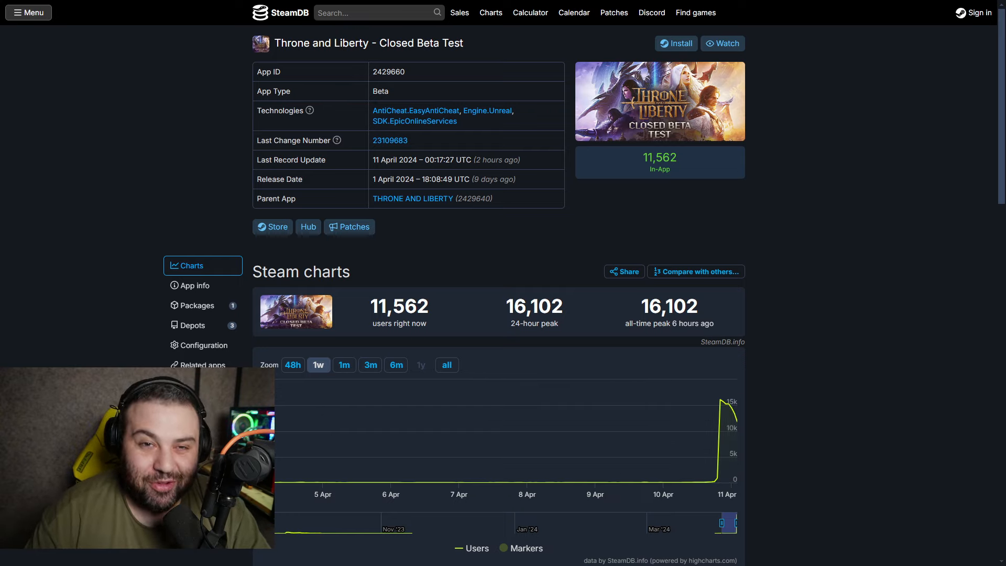
Search for New World and show its player count charts
key(slash)
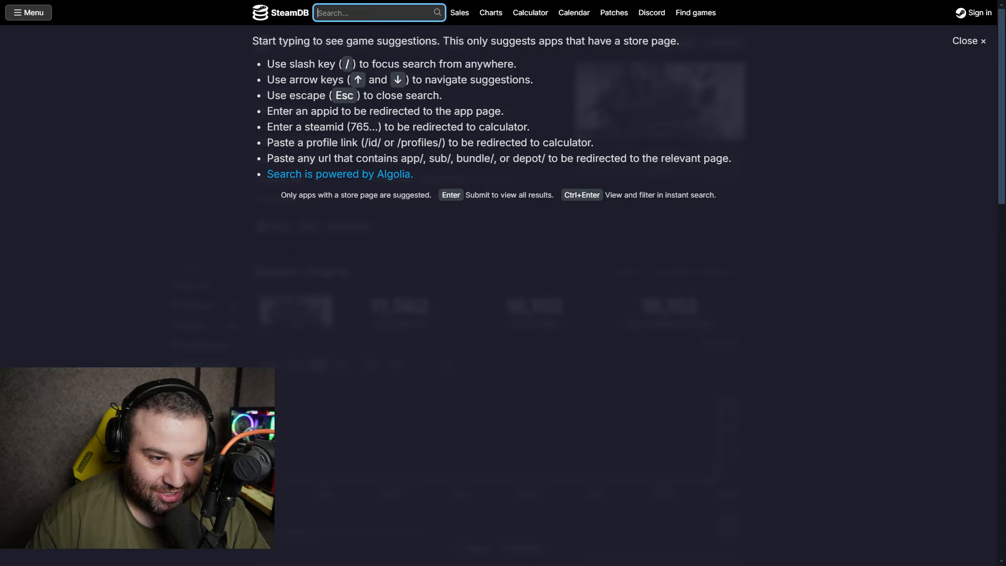
text(new world)
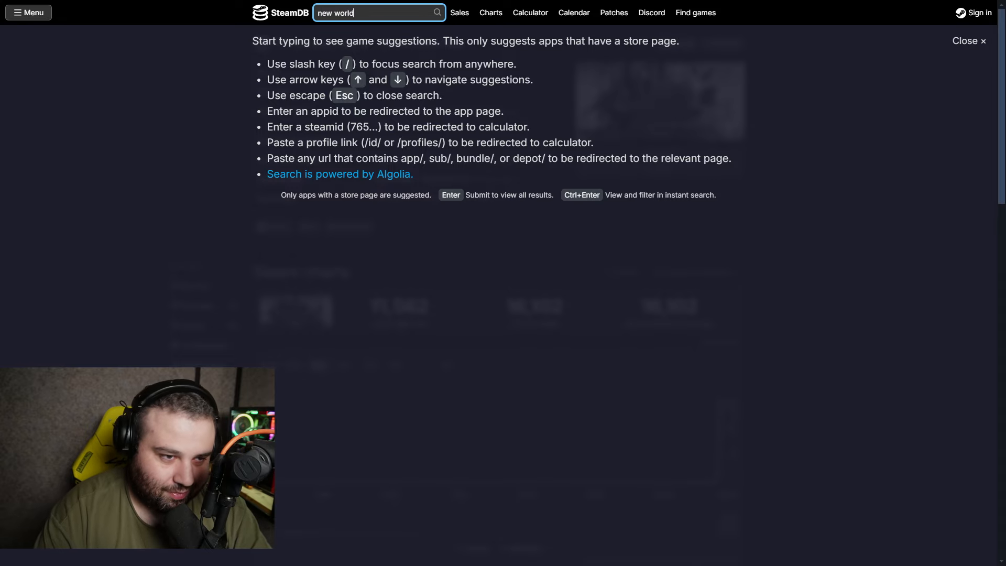
key(Return)
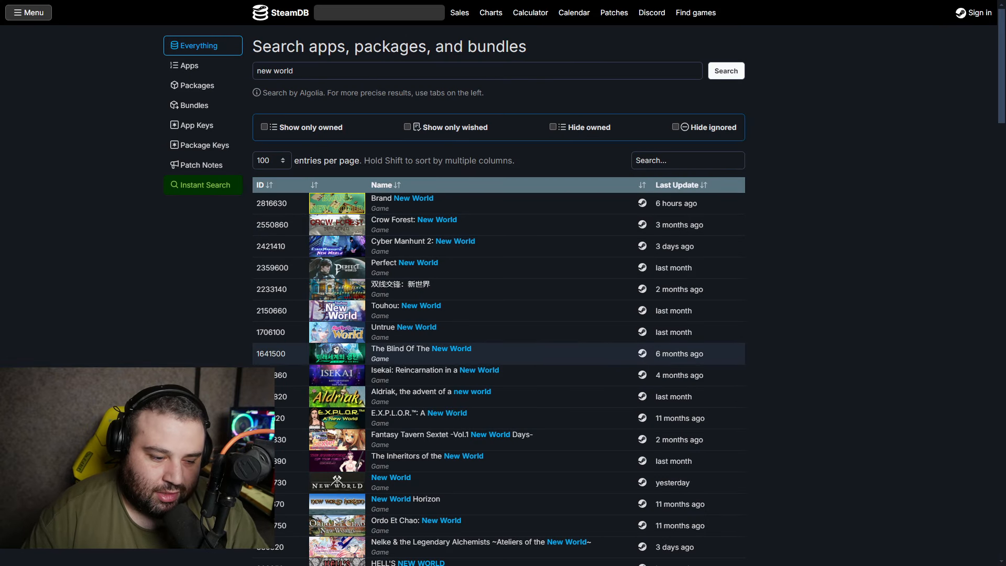
scroll(504, 315, down, 1)
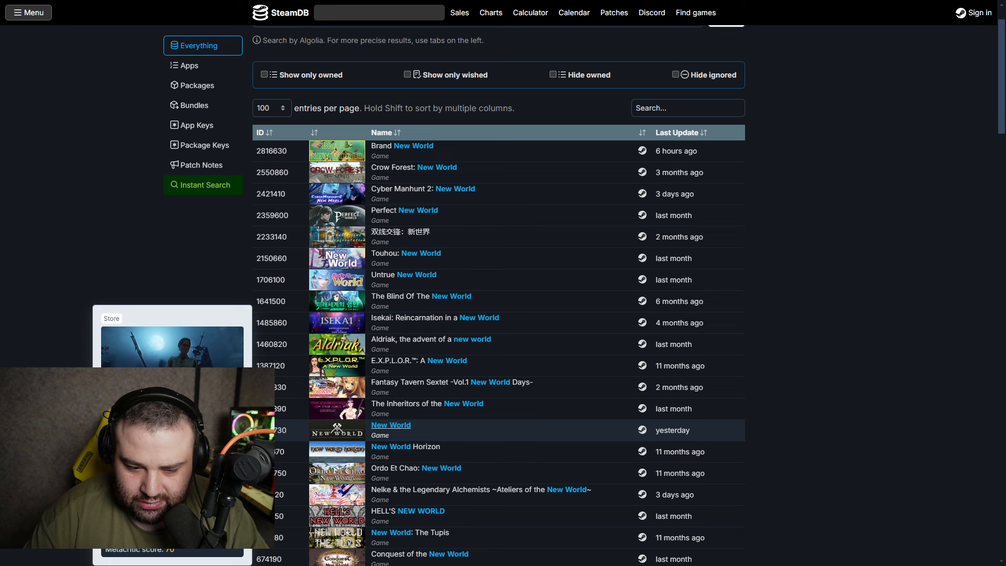
click(392, 426)
click(192, 324)
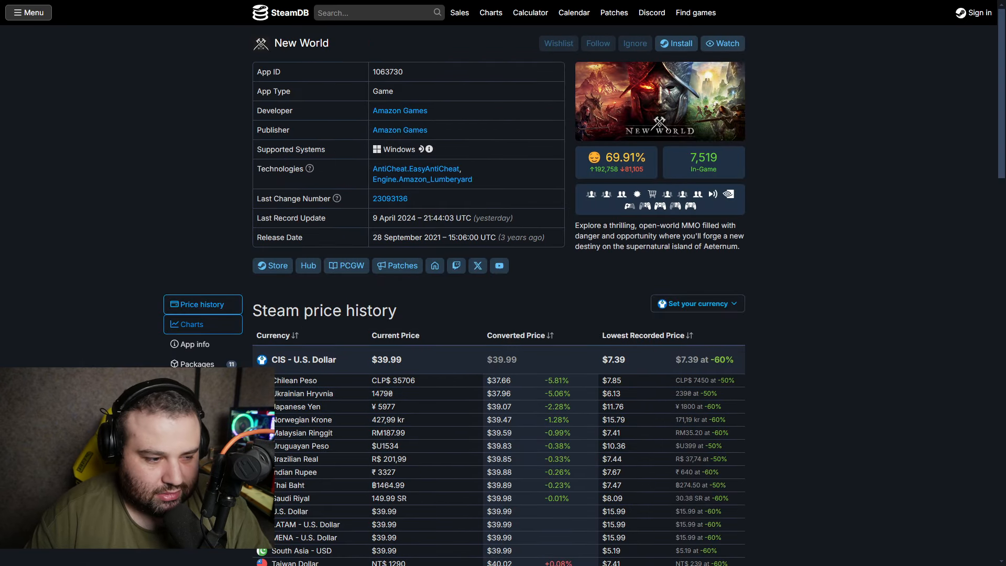
scroll(503, 314, up, 1)
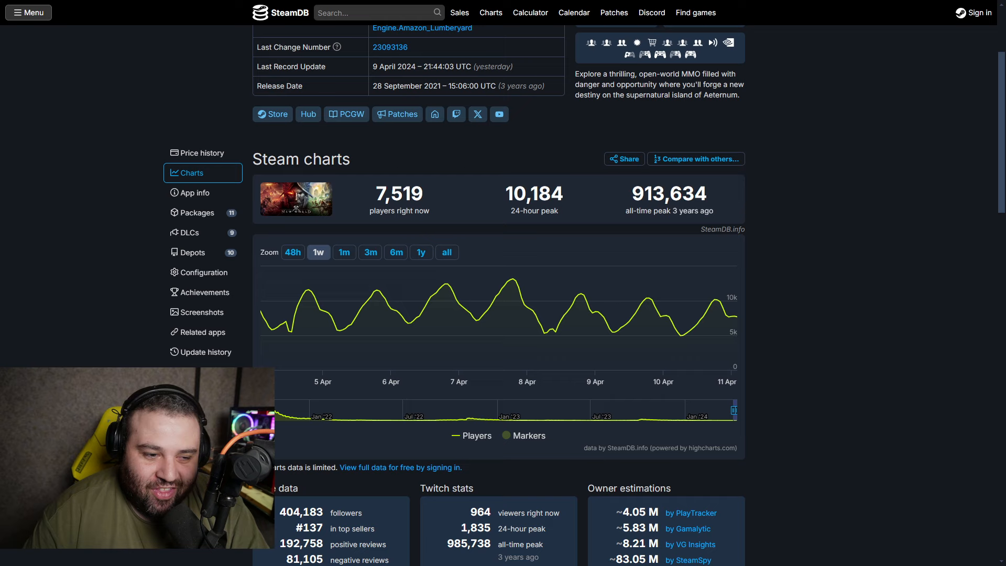
scroll(504, 284, up, 2)
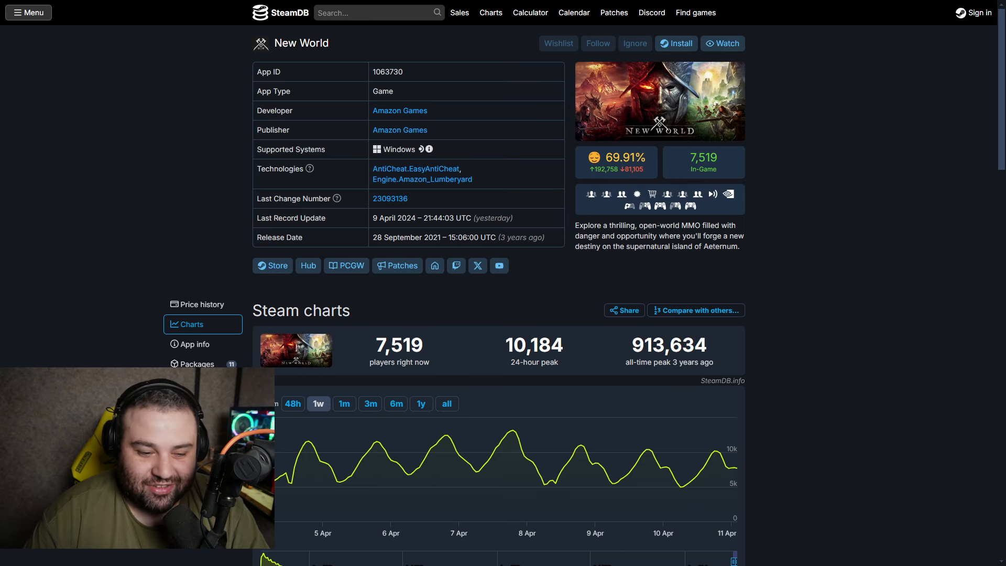
scroll(503, 314, down, 2)
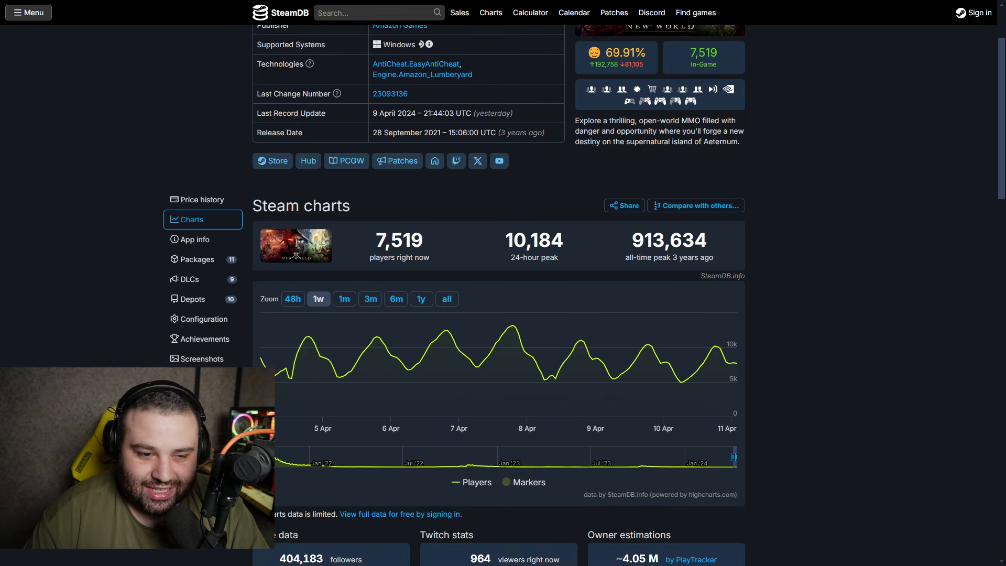
Highlight New World's 24-hour peak of 10,184 and the chart figures
drag(507, 240, 564, 240)
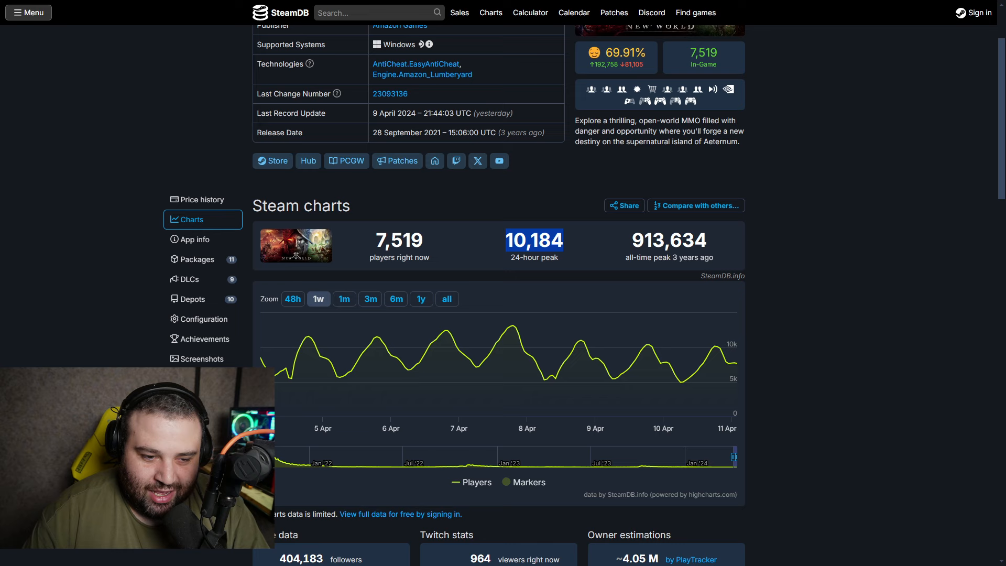
click(535, 315)
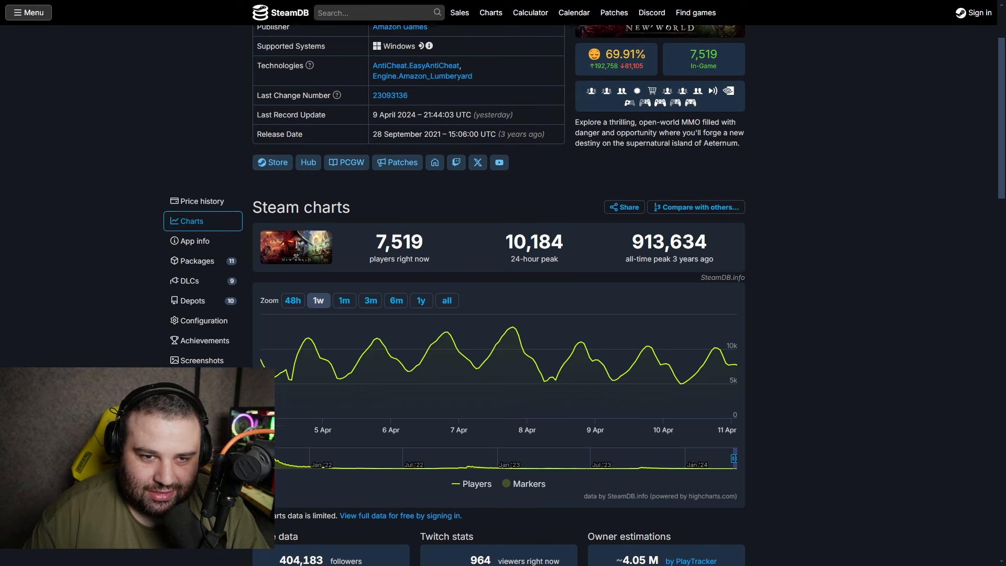
scroll(504, 315, up, 2)
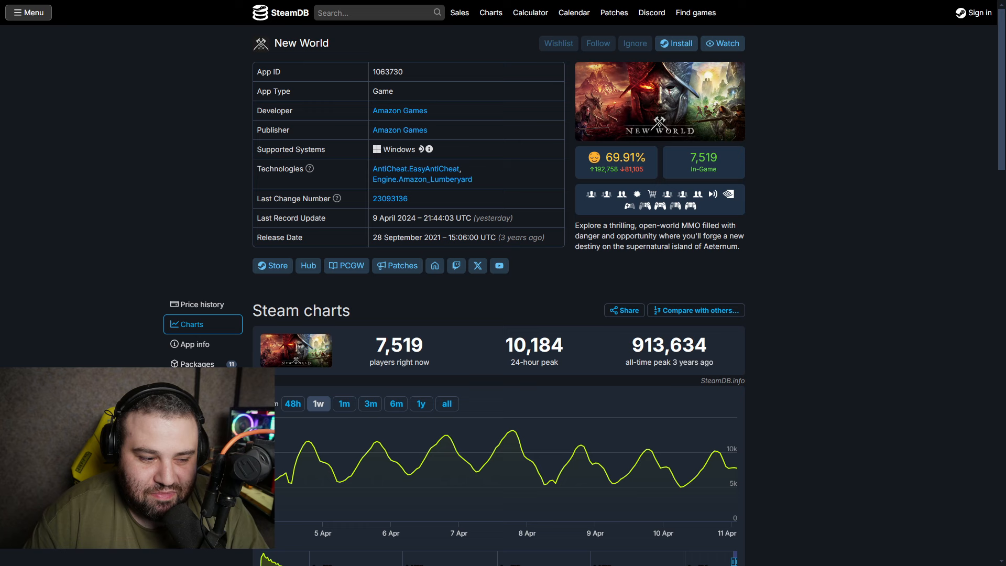
scroll(695, 321, down, 2)
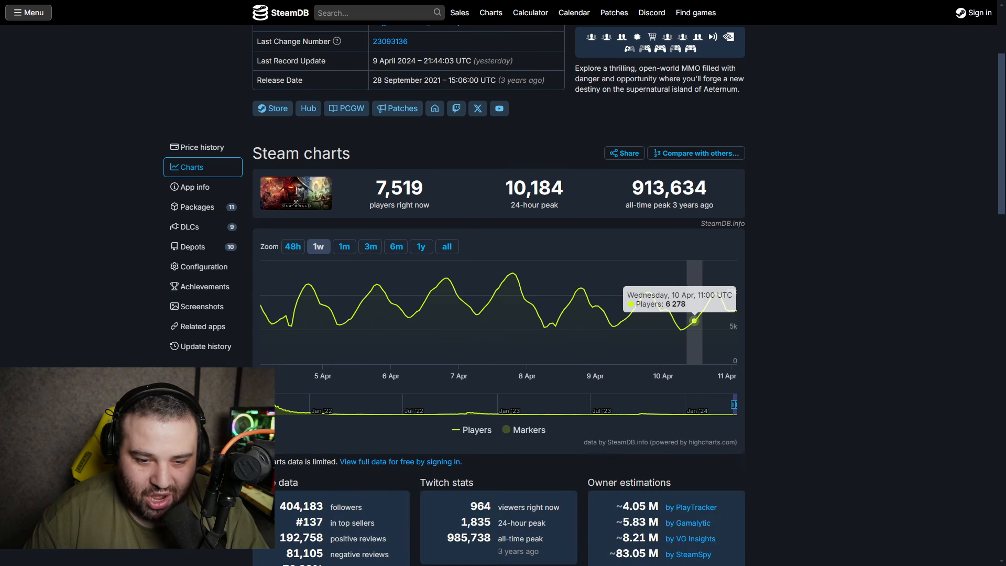
scroll(695, 321, up, 2)
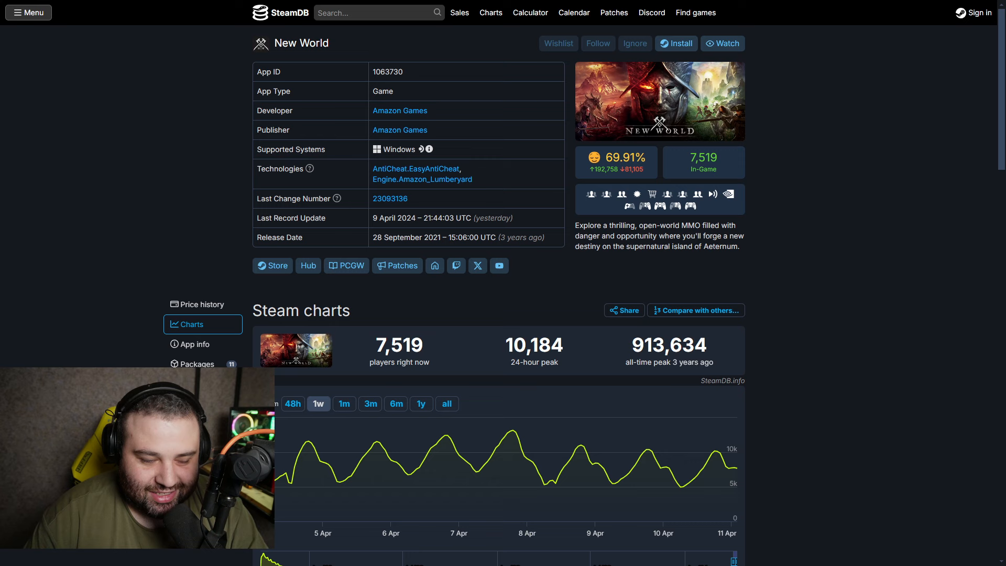
drag(563, 345, 519, 345)
Search for Lost Ark, correcting the typed text, and show its player charts
click(410, 91)
click(377, 12)
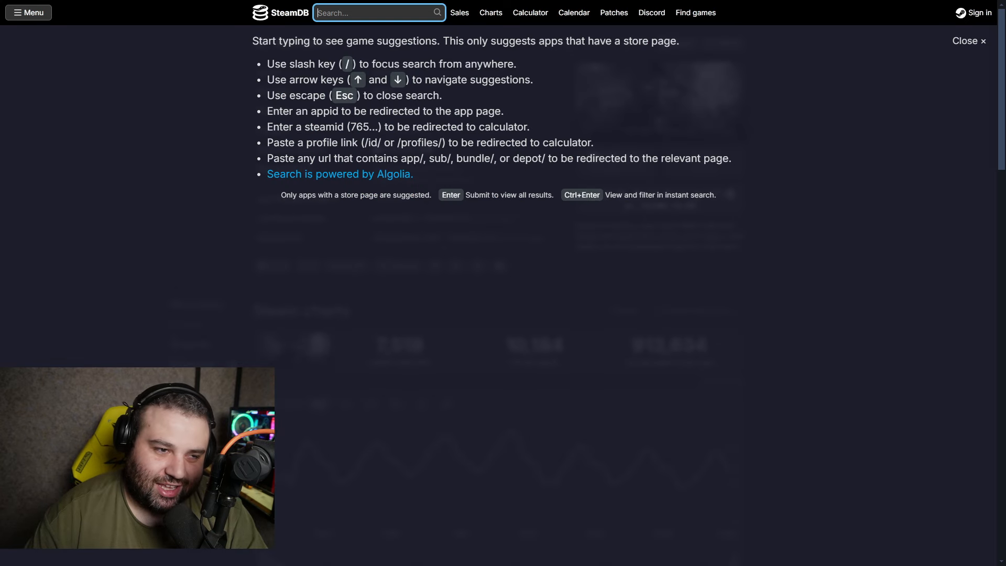
text(n)
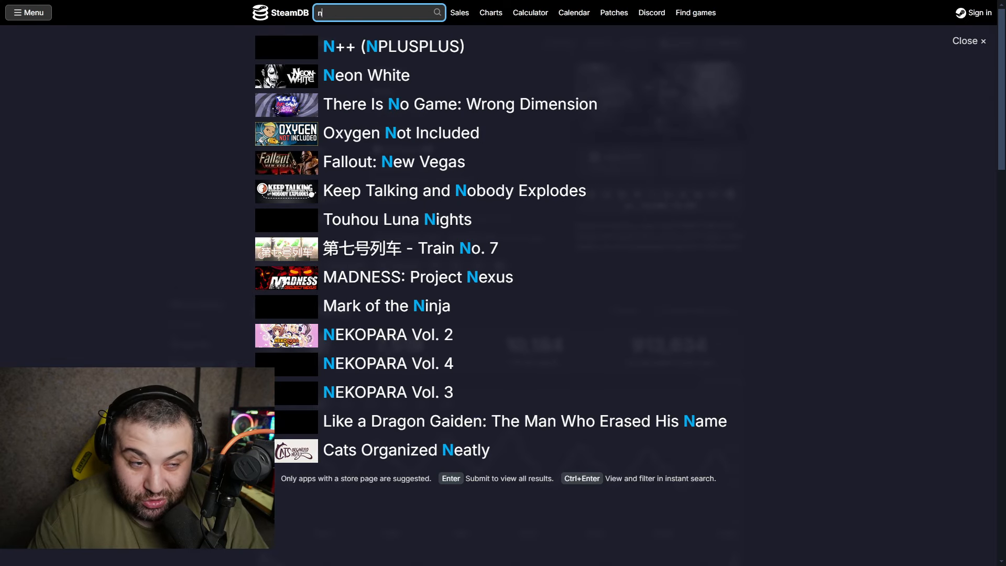
key(BackSpace)
text(los)
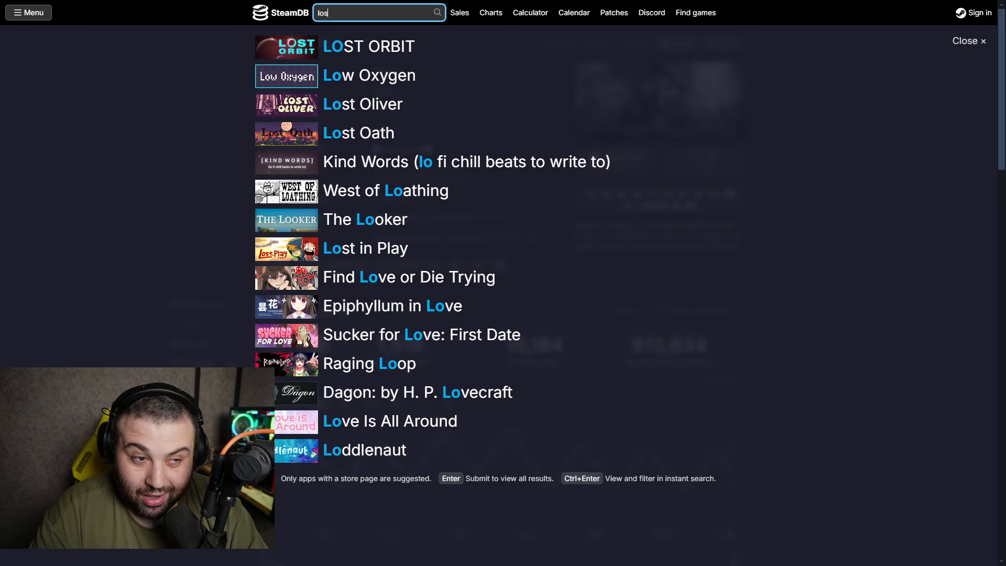
text(t a)
key(BackSpace)
text(l)
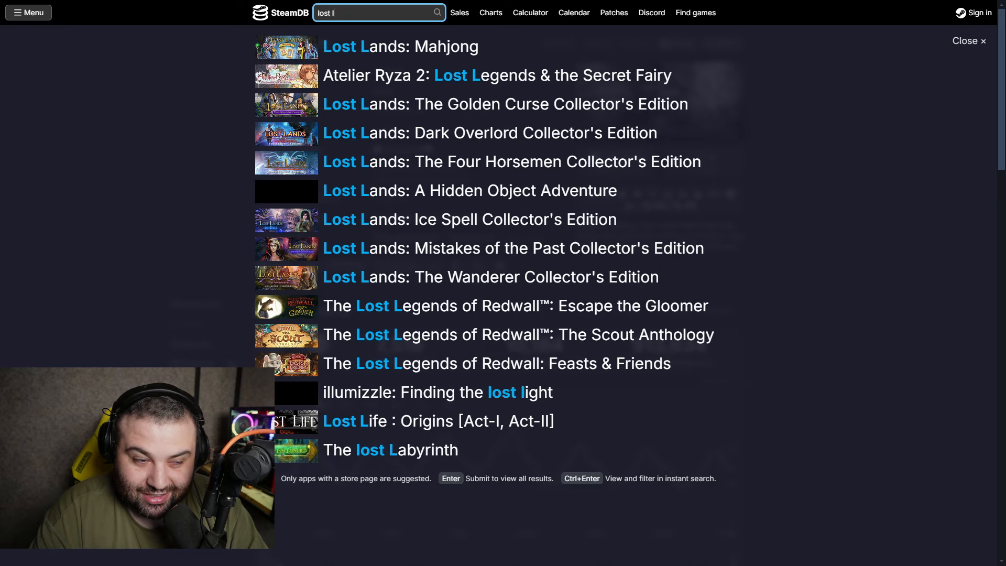
key(BackSpace)
text(a)
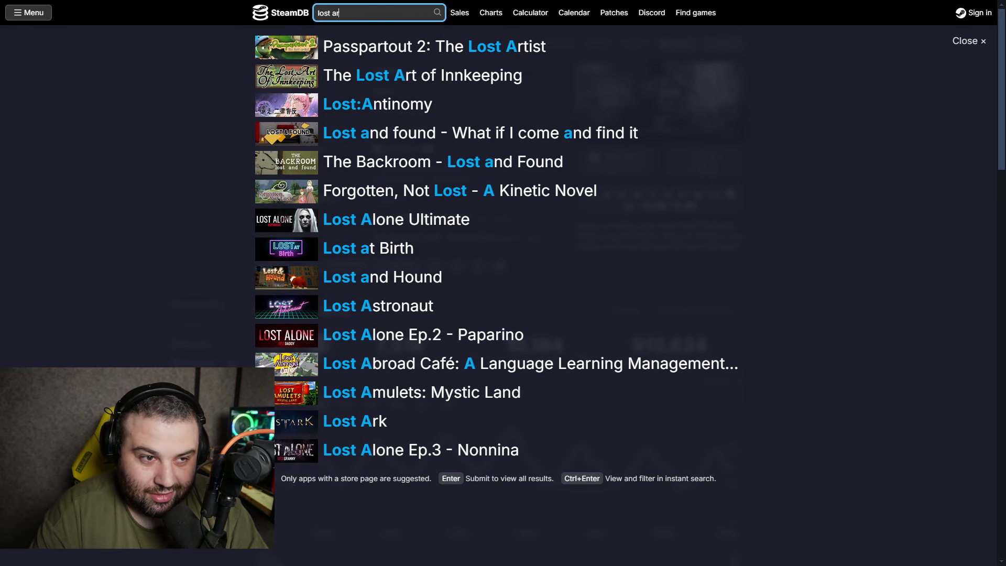
text(rk)
key(Down)
key(Return)
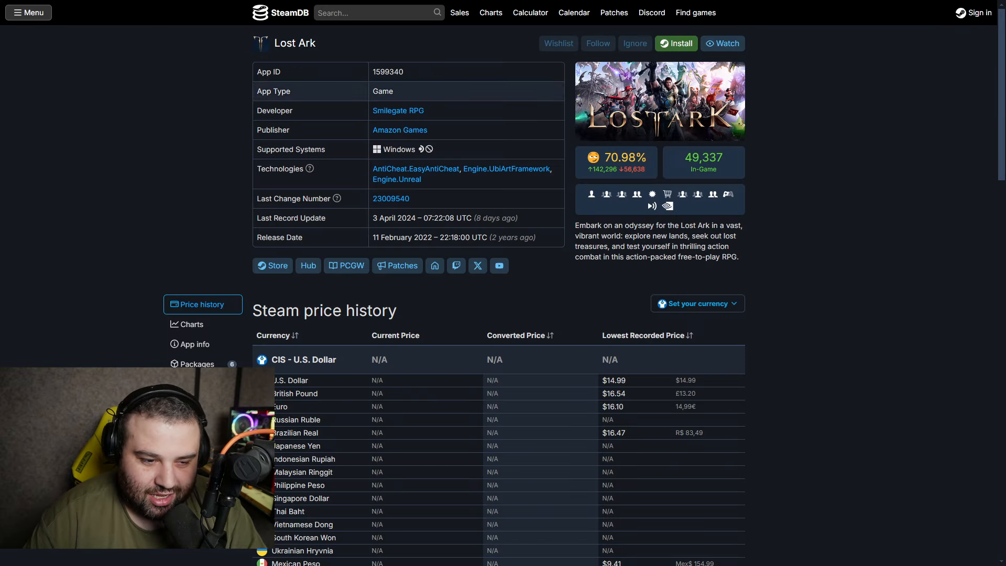
click(192, 324)
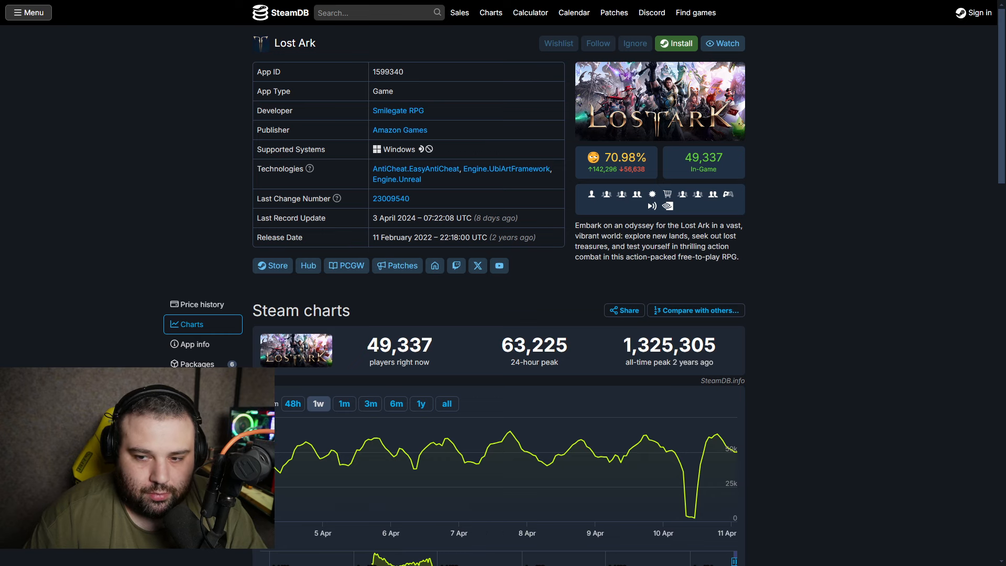
scroll(499, 315, down, 2)
scroll(499, 314, up, 2)
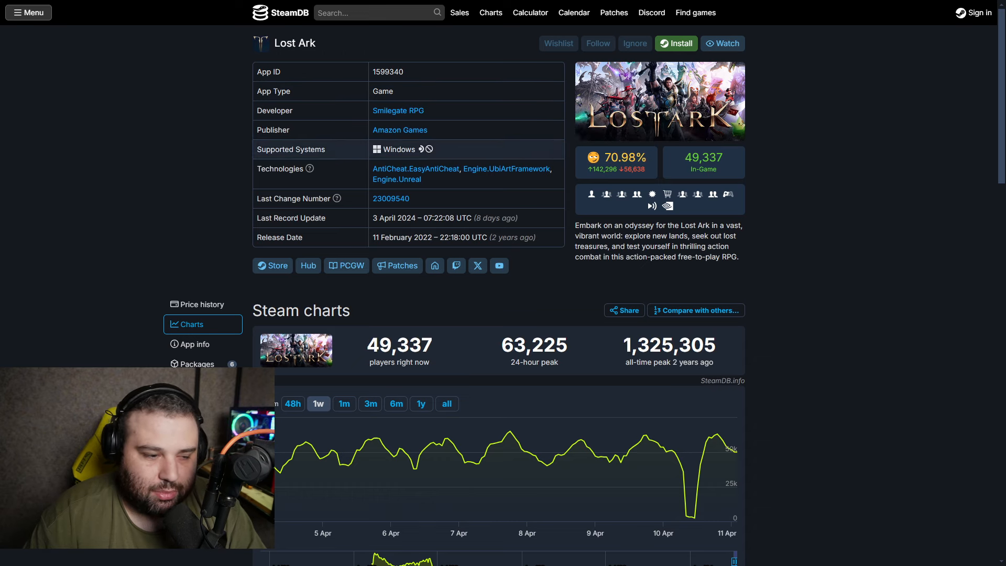
Search Throne and Liberty again and show the Closed Beta Test player charts
click(377, 13)
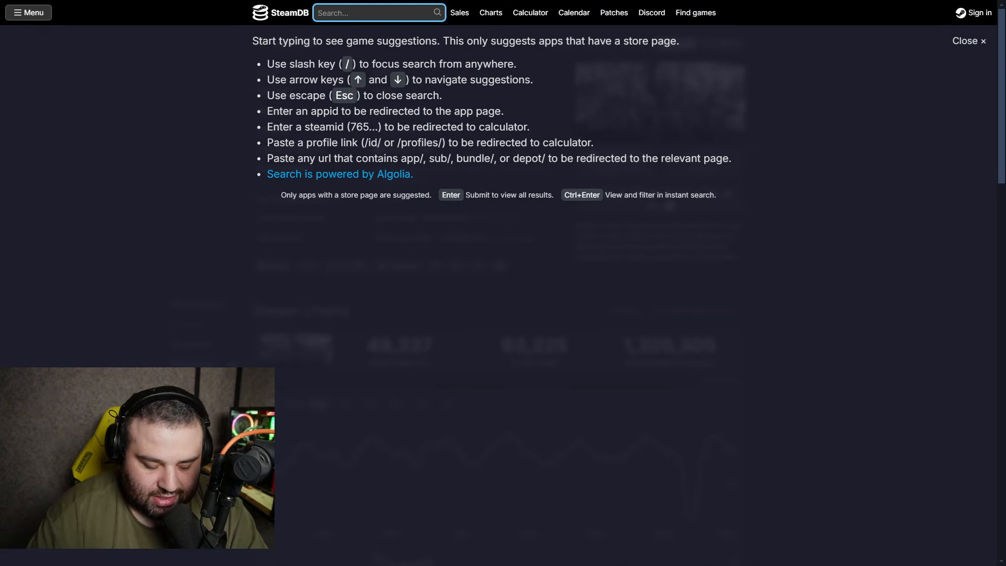
text(throne and liberty)
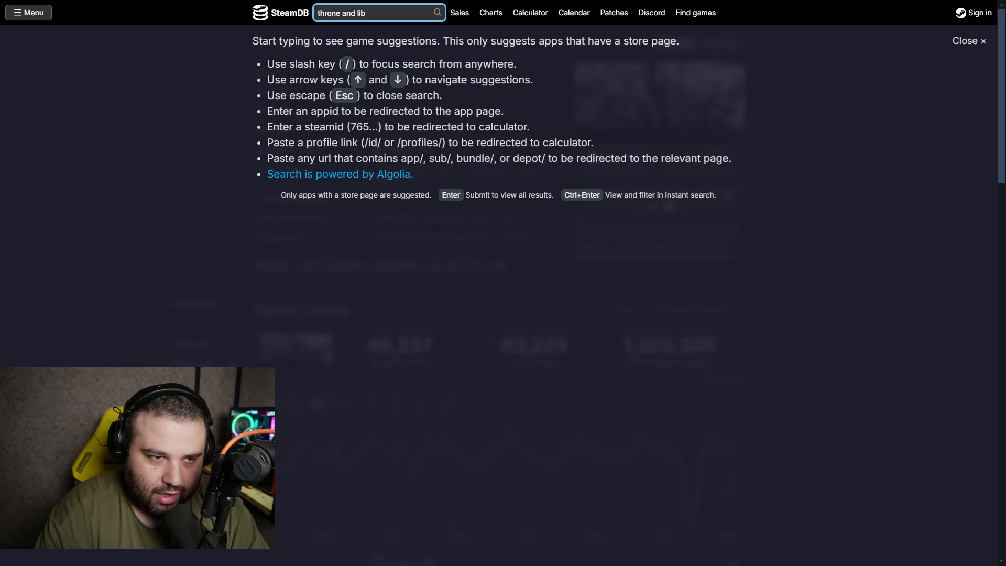
key(Return)
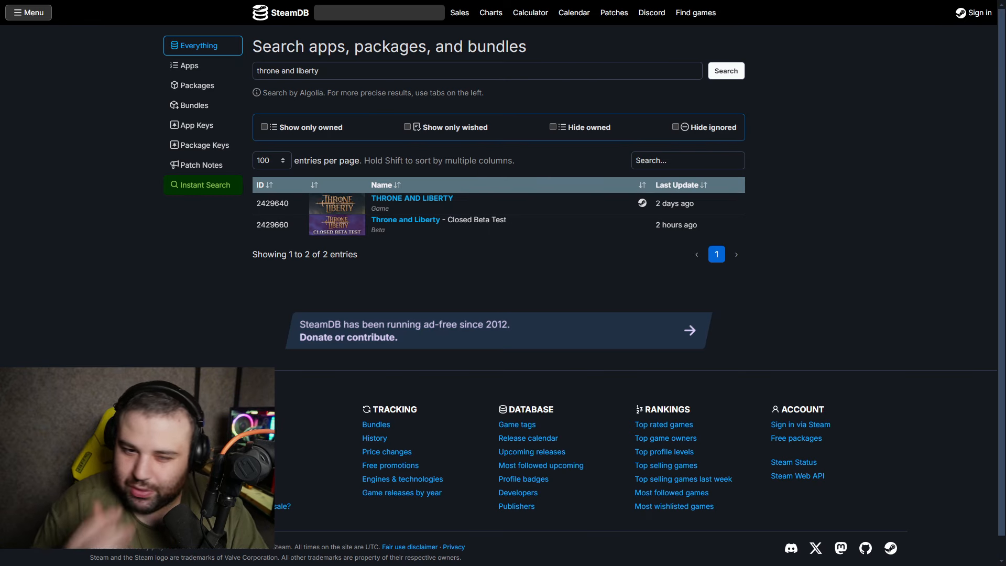
click(408, 221)
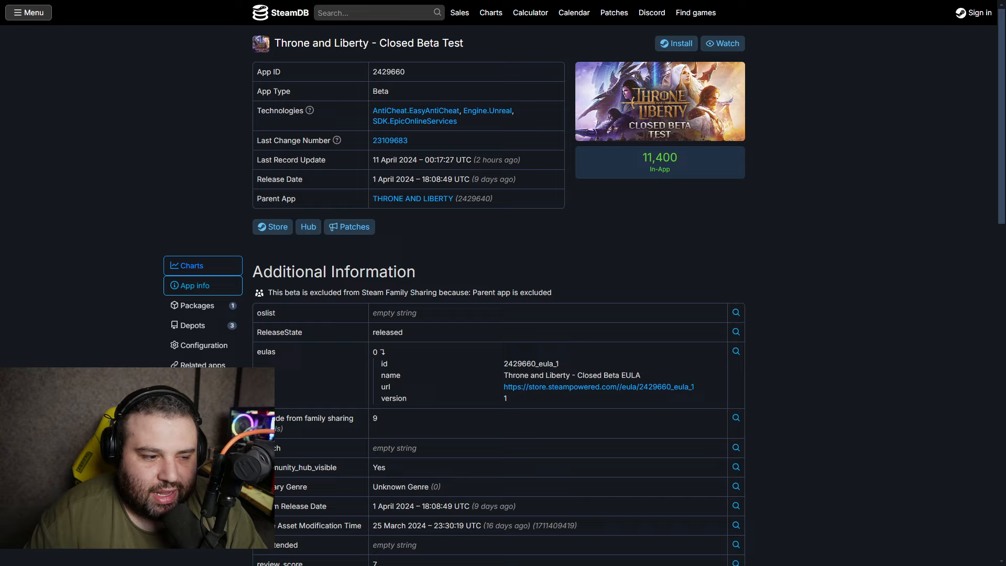
click(192, 264)
scroll(495, 315, up, 3)
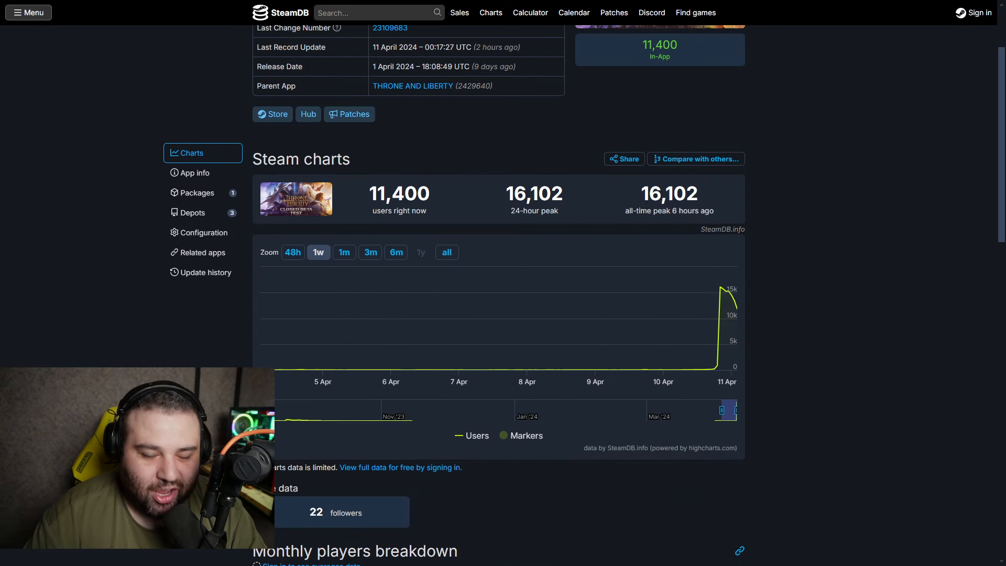
scroll(481, 360, up, 2)
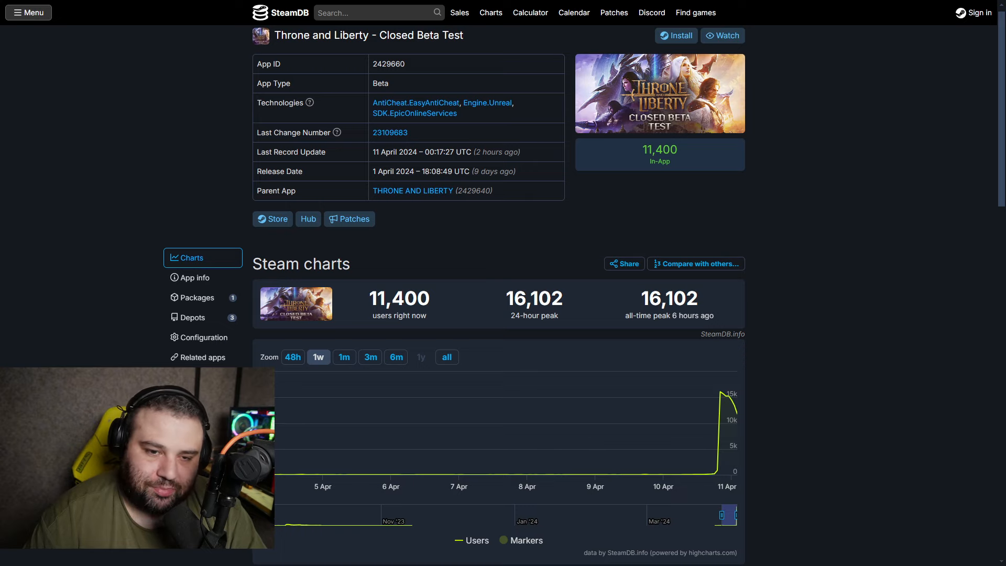
scroll(504, 315, up, 1)
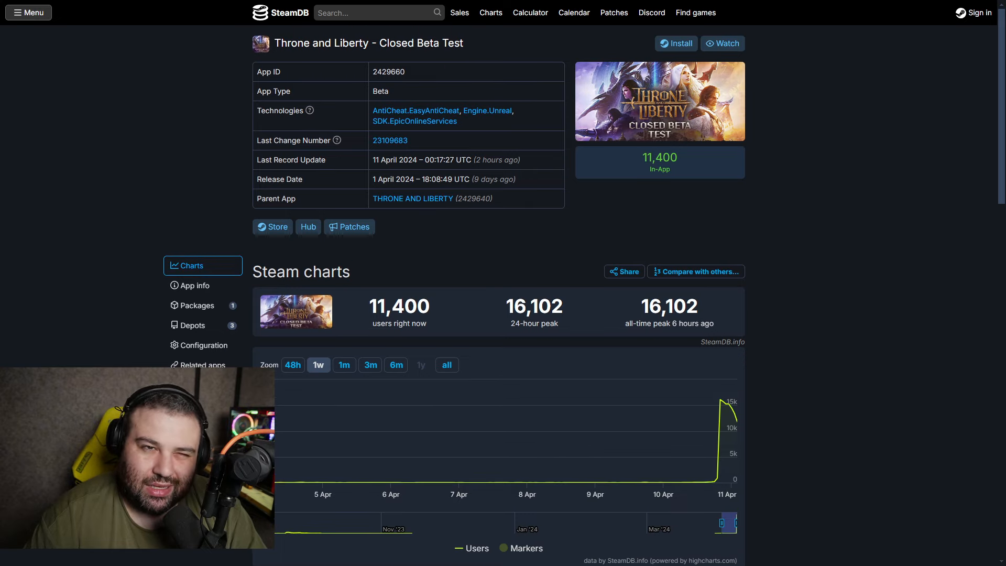